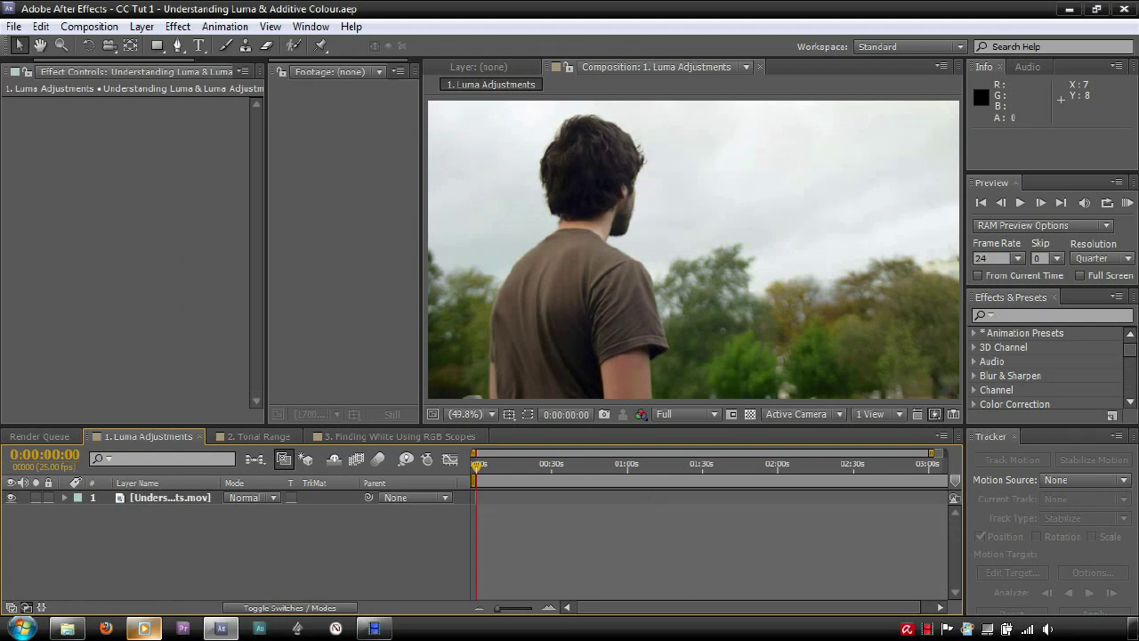
Step: Search 'sa co' and apply SA Color Finesse 3 to the Luma Adjustments footage layer
left_click(1013, 313)
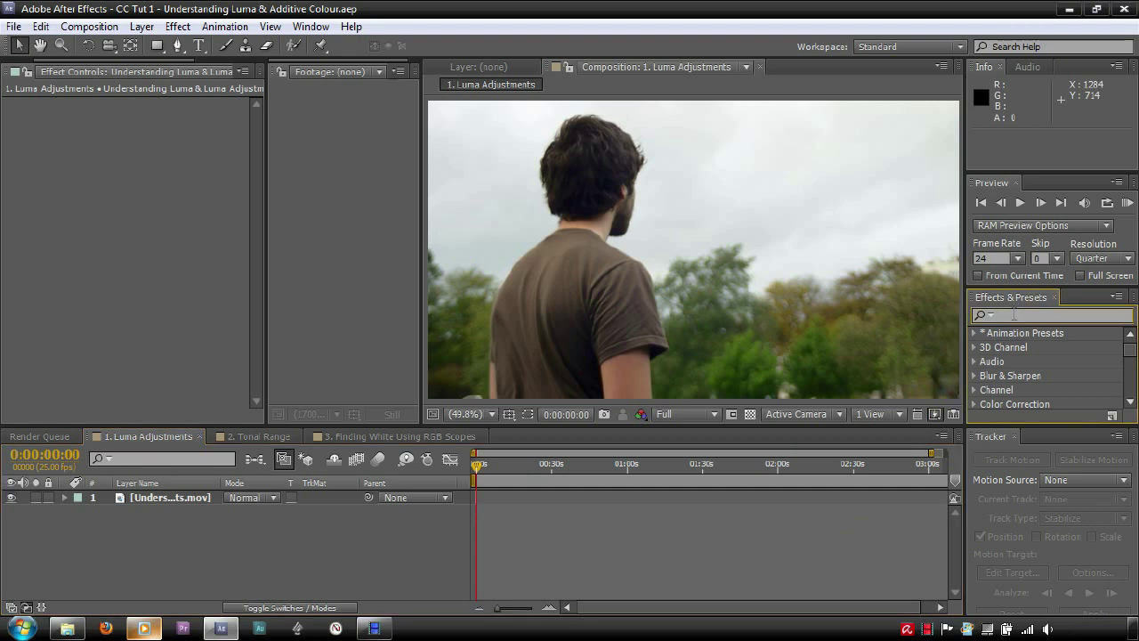
type("sa co")
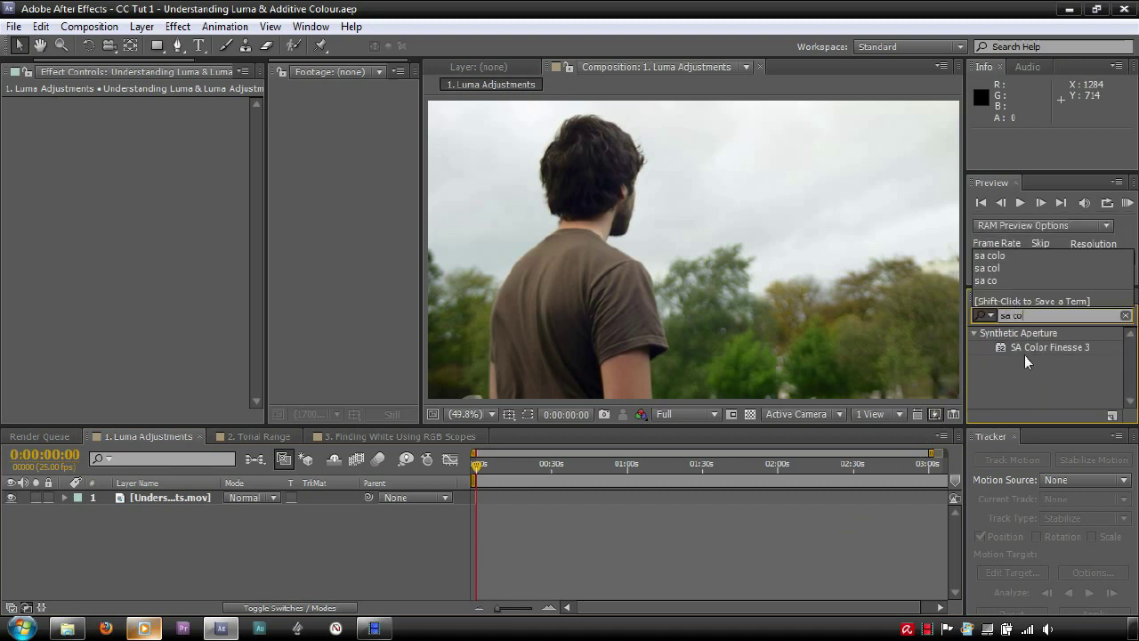
left_click_drag(1029, 344, 803, 303)
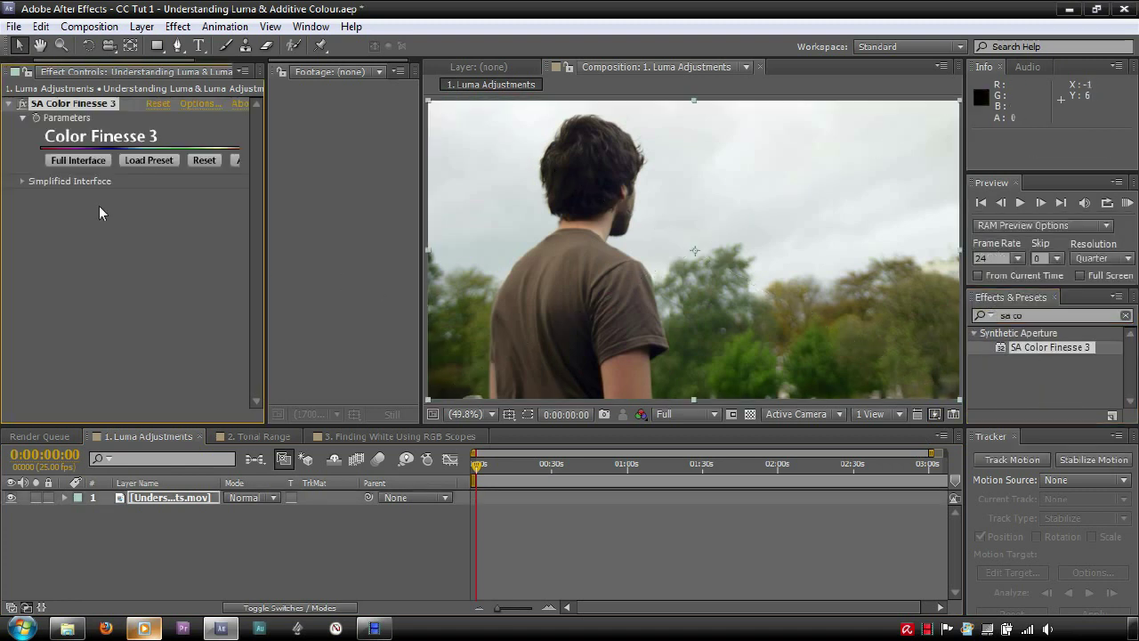
Step: Open Color Finesse's Full Interface and display the Luma WFM scope for the park clip
left_click(61, 160)
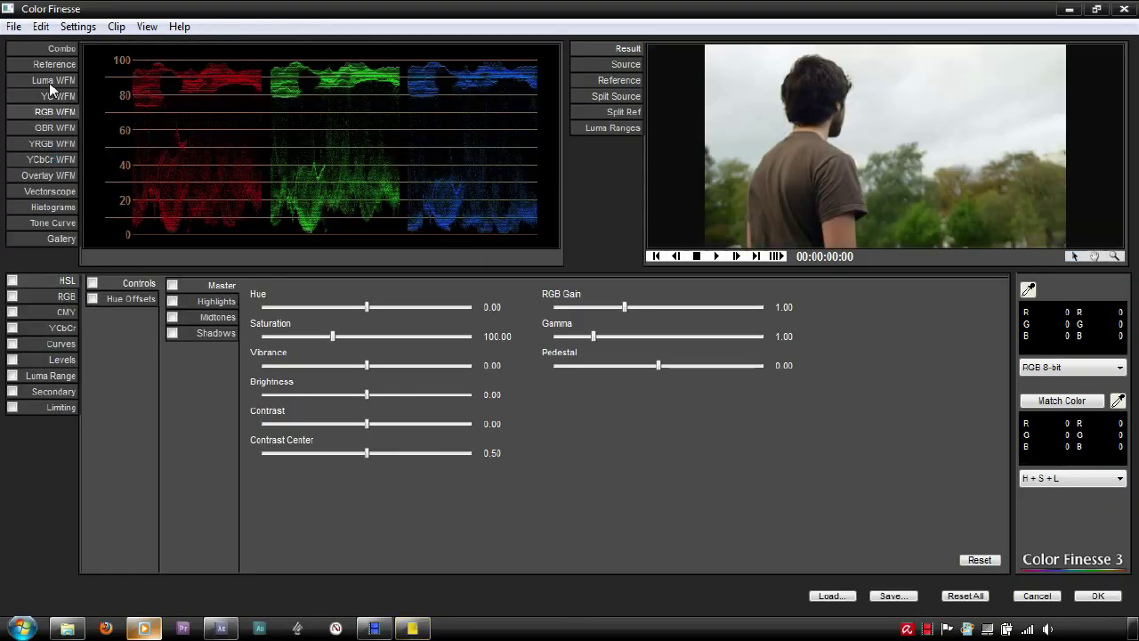
left_click(42, 81)
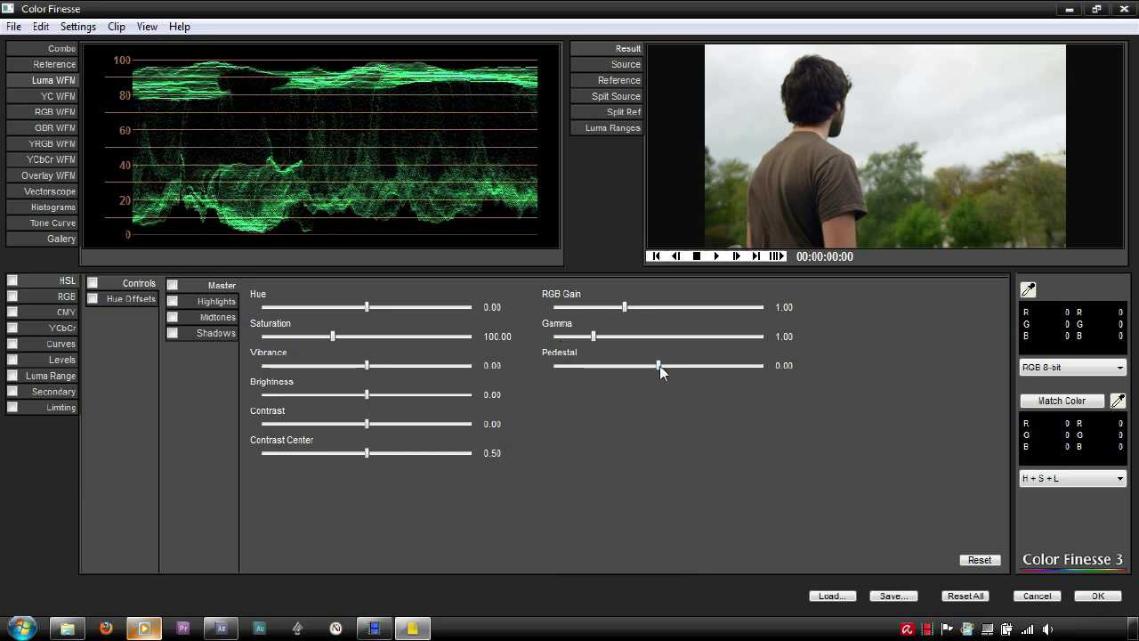
mouse_move(661, 367)
left_mouse_down()
mouse_move(650, 369)
mouse_move(660, 370)
left_mouse_up()
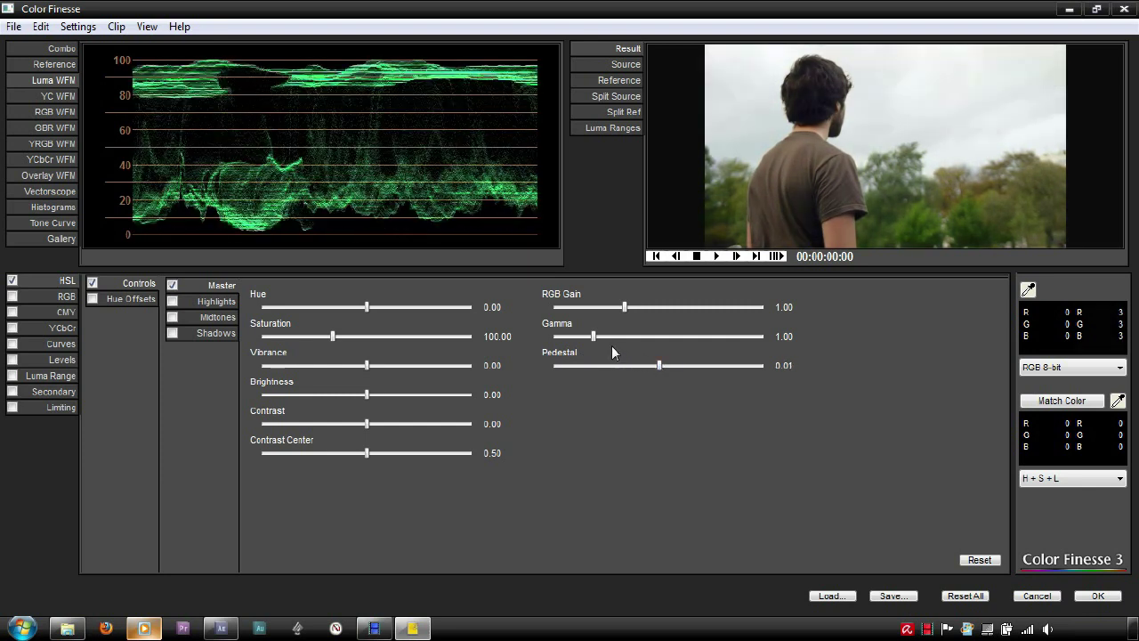
mouse_move(594, 340)
left_mouse_down()
mouse_move(611, 340)
mouse_move(594, 339)
mouse_move(602, 345)
left_mouse_up()
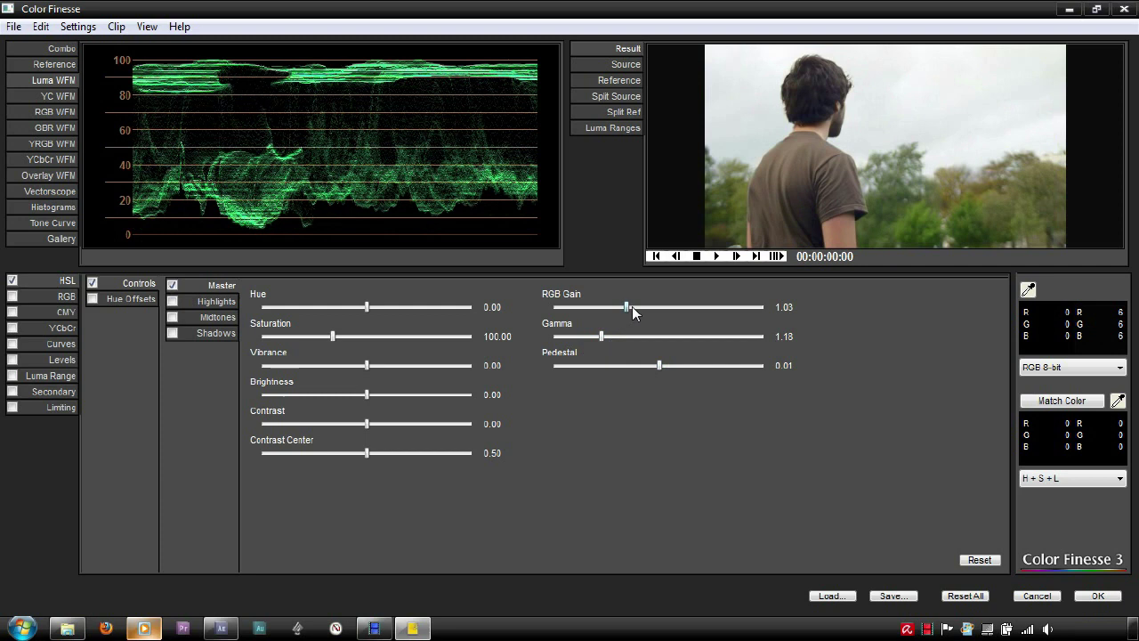
left_click_drag(632, 310, 626, 308)
left_click(784, 310)
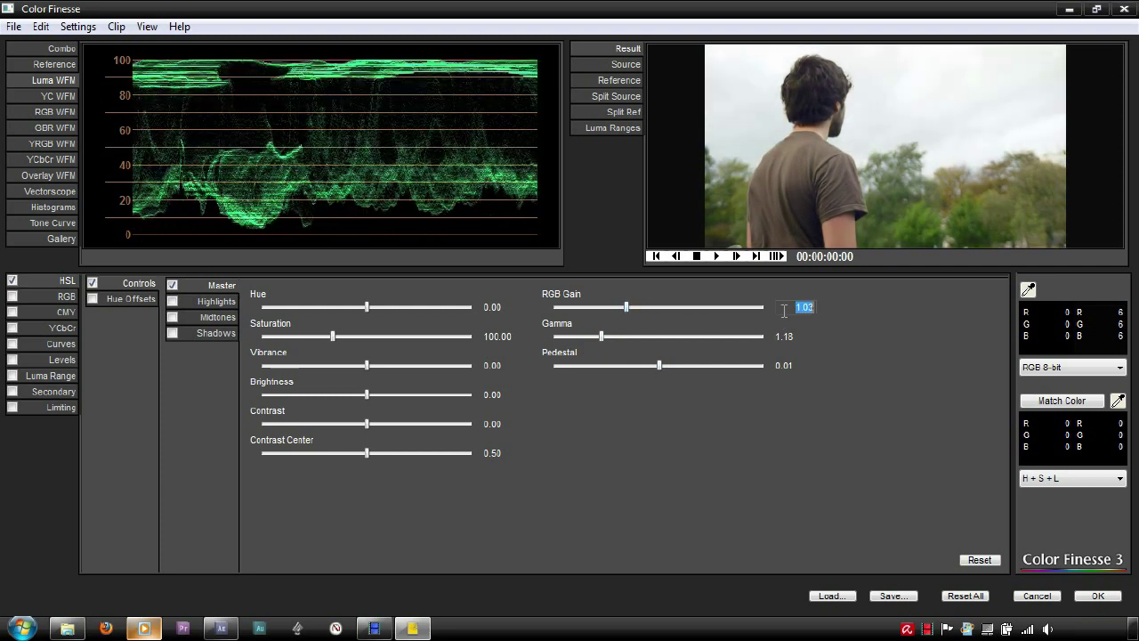
type("1")
left_click(791, 337)
type("1")
key("Return")
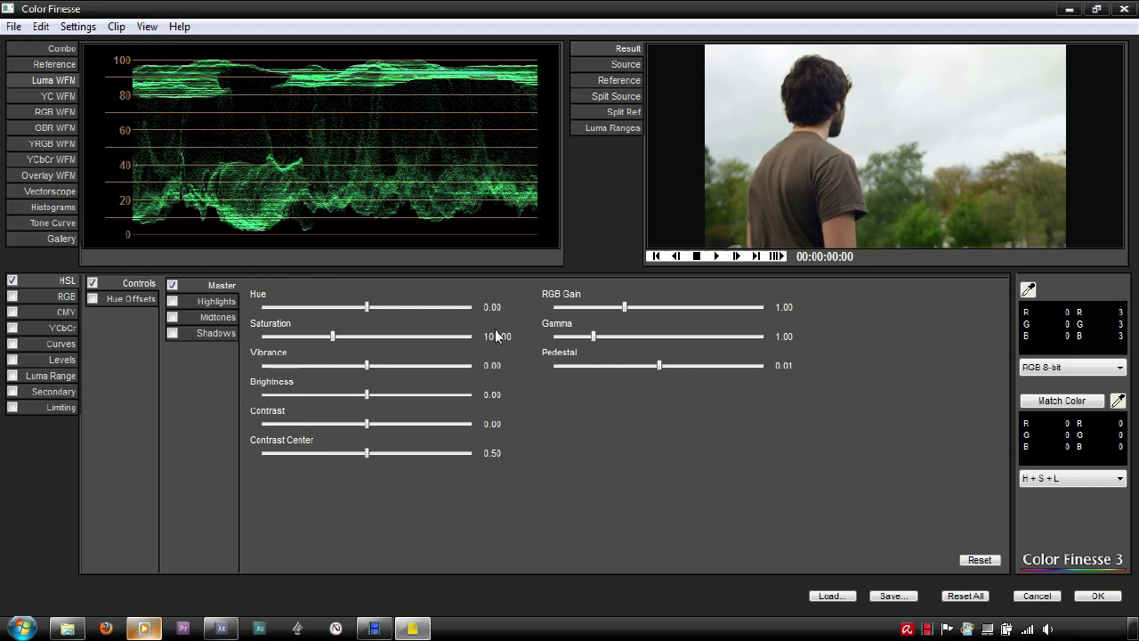
key("Return")
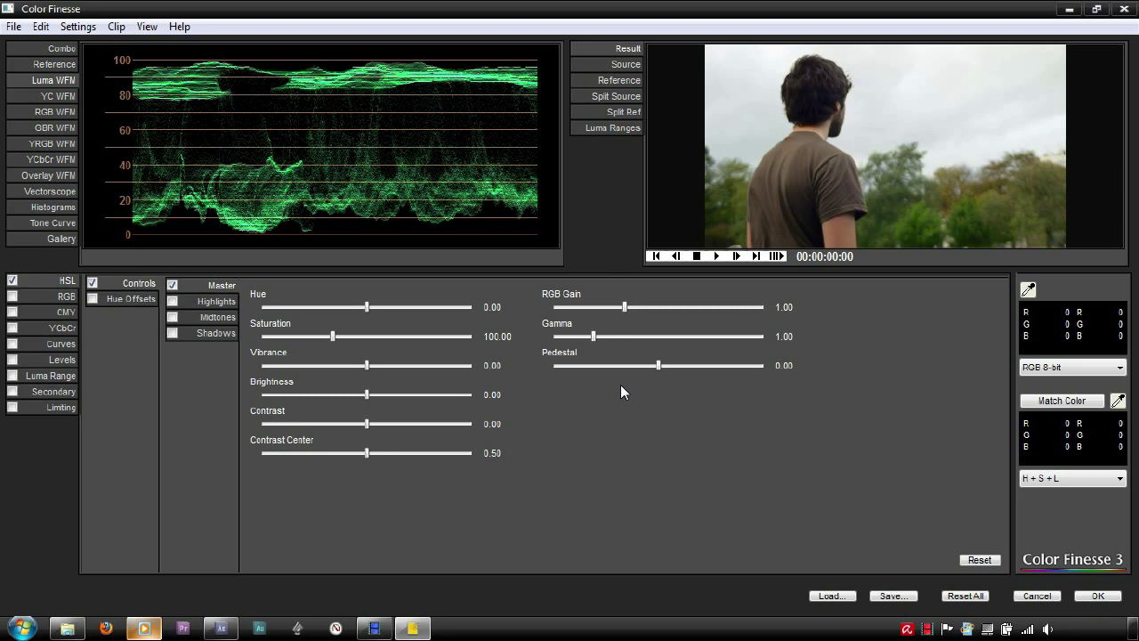
mouse_move(660, 367)
left_mouse_down()
mouse_move(645, 369)
mouse_move(666, 370)
left_mouse_up()
double_click(785, 365)
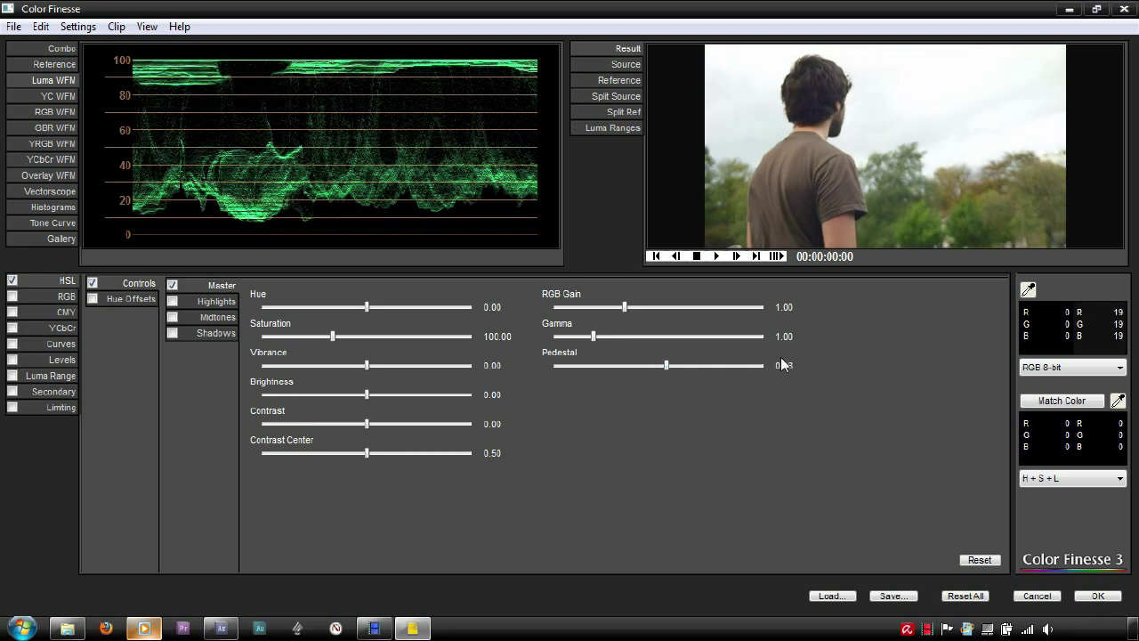
type("0")
key("Return")
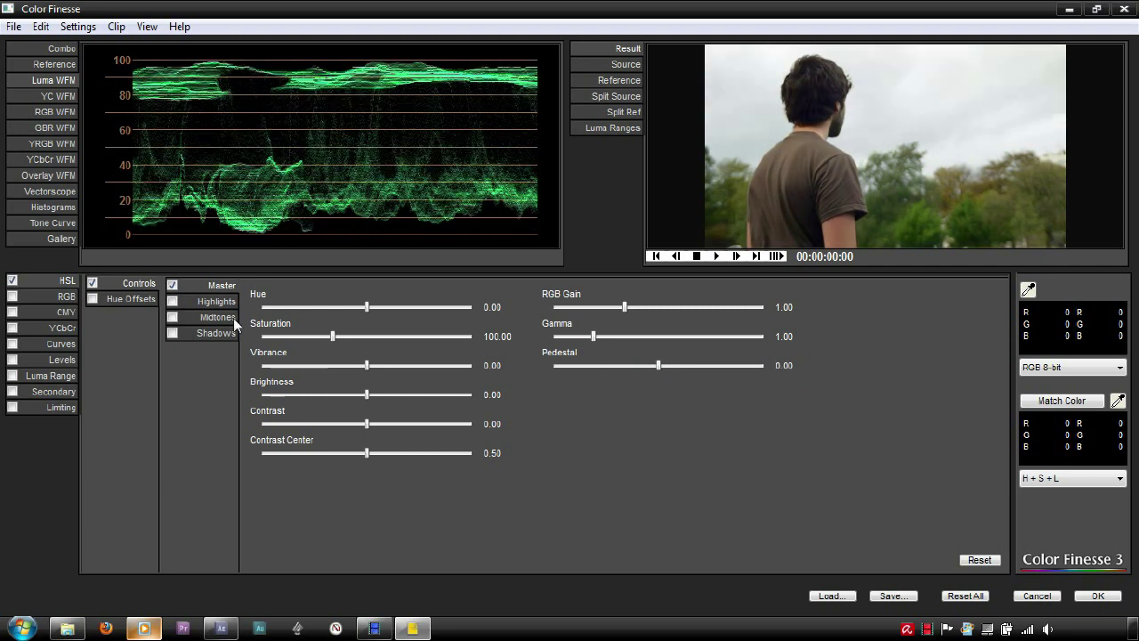
Step: Try adjusting the midtones gamma, then reset it to 1.00
left_click(218, 318)
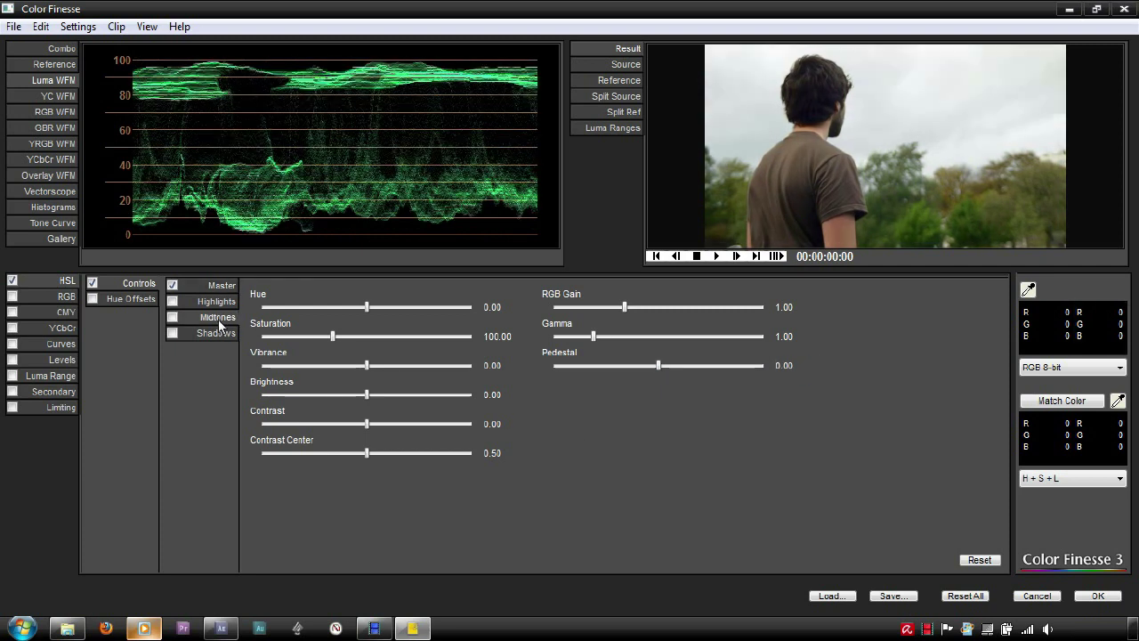
mouse_move(596, 338)
left_mouse_down()
mouse_move(628, 335)
mouse_move(596, 340)
left_mouse_up()
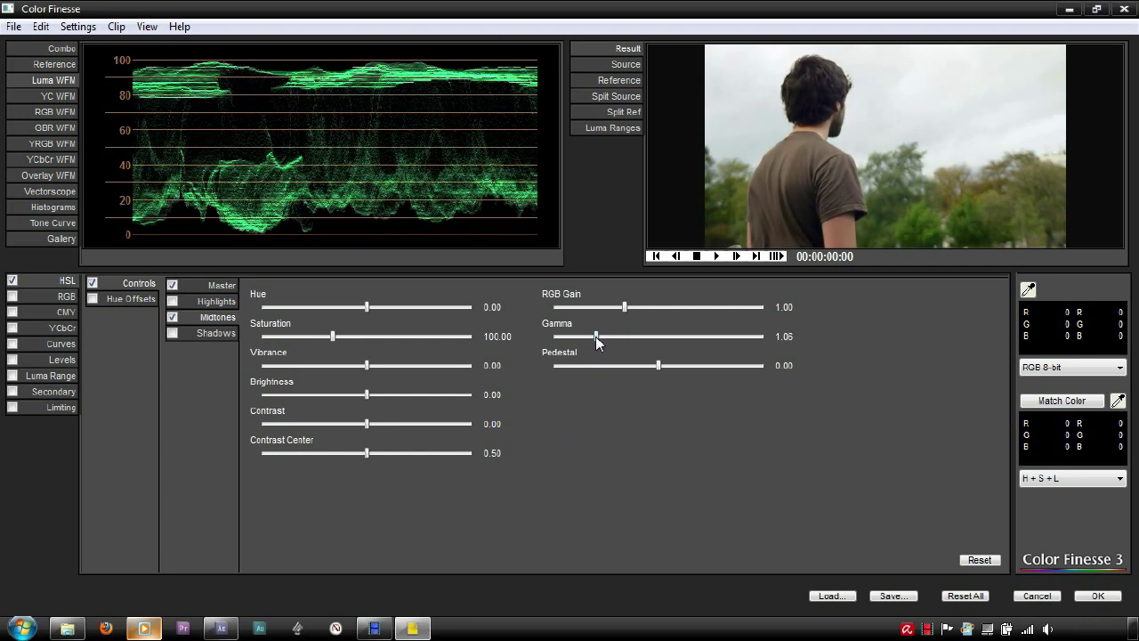
left_click(784, 336)
type("1")
key("Return")
Step: Nudge the shadows gamma up, then reset it to 1.00
left_click(214, 333)
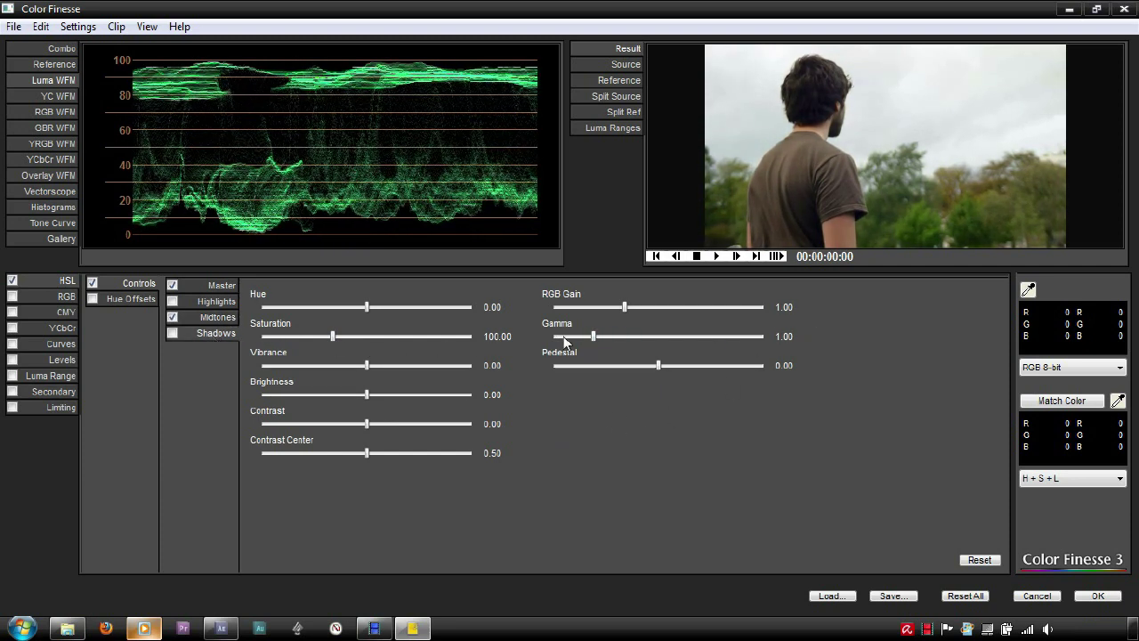
mouse_move(594, 338)
left_mouse_down()
mouse_move(580, 351)
mouse_move(595, 346)
left_mouse_up()
left_click(784, 337)
type("1")
key("Return")
Step: Raise the highlights gamma, reset it to 1.00, and accept the grade with OK
left_click_drag(592, 336, 639, 338)
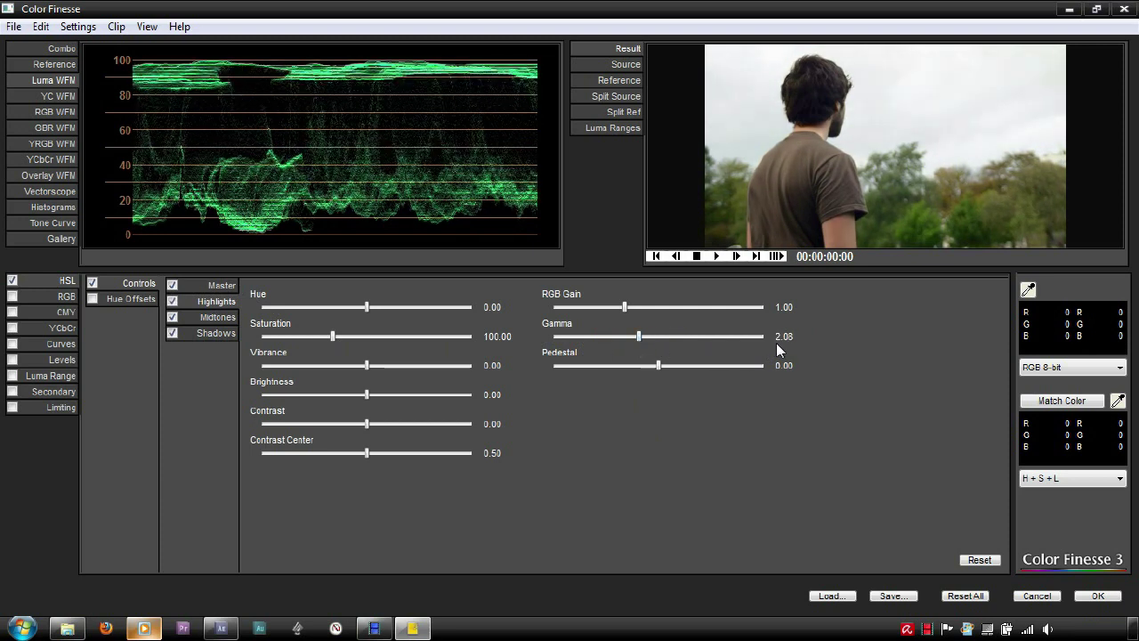
type("1")
key("Return")
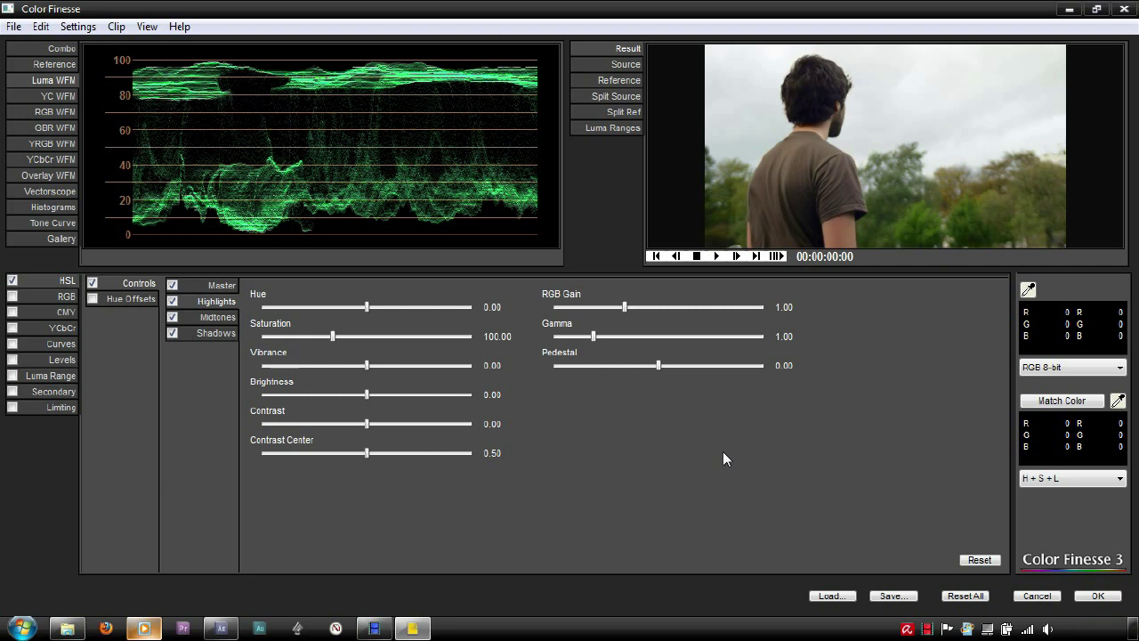
left_click(1087, 595)
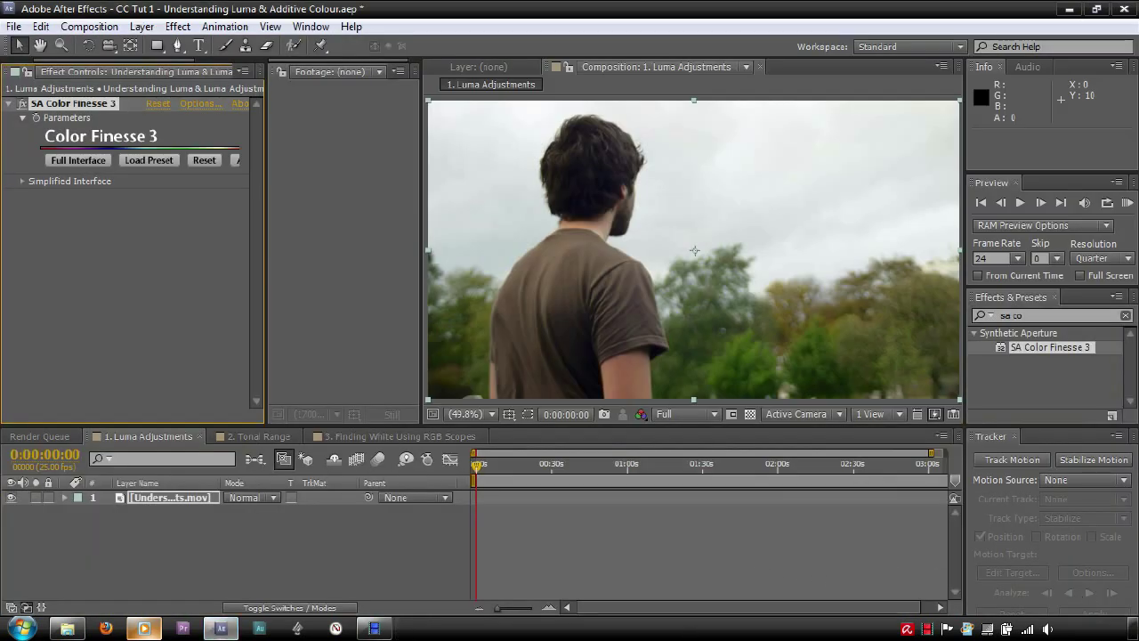
Step: Deselect the footage, switch to the '2. Tonal Range' comp, and select the High Contrast layer
left_click(703, 543)
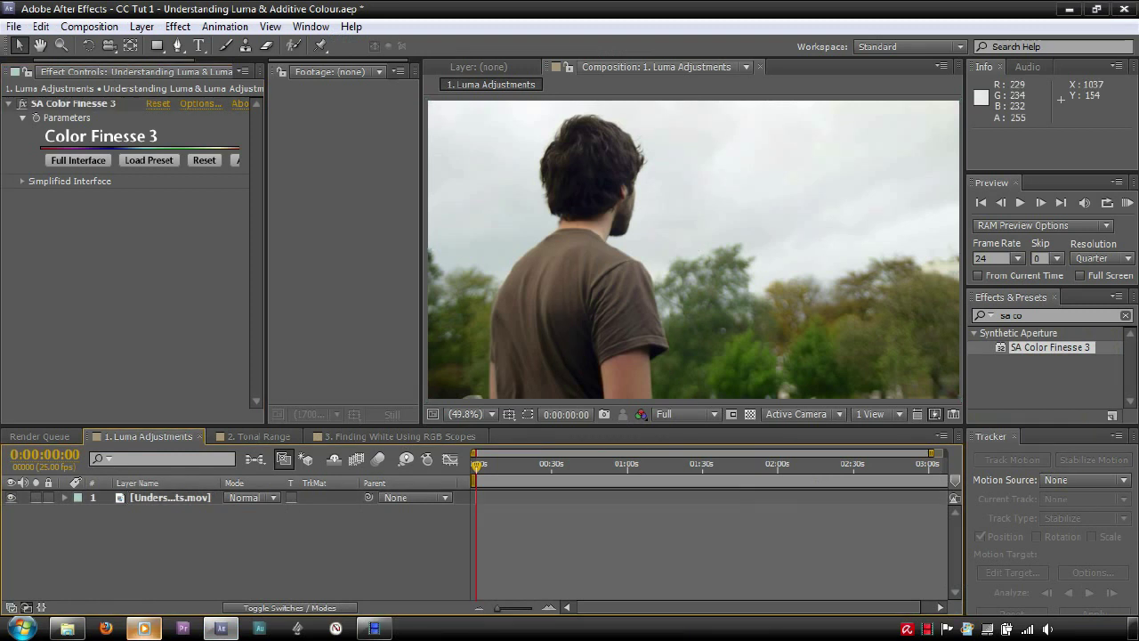
left_click(244, 439)
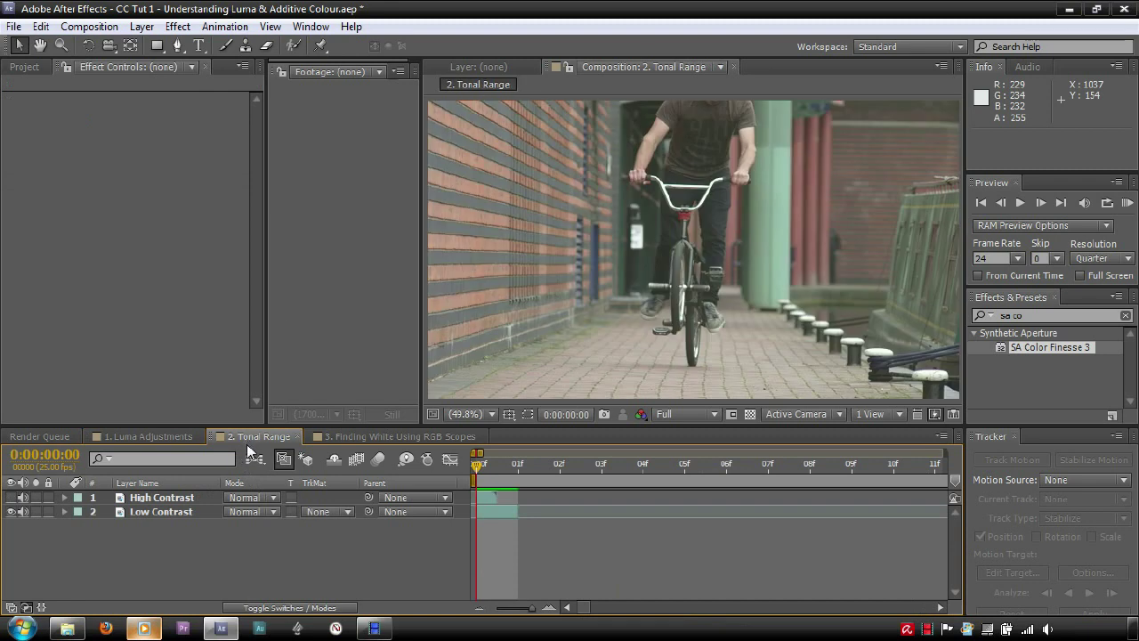
left_click(172, 503)
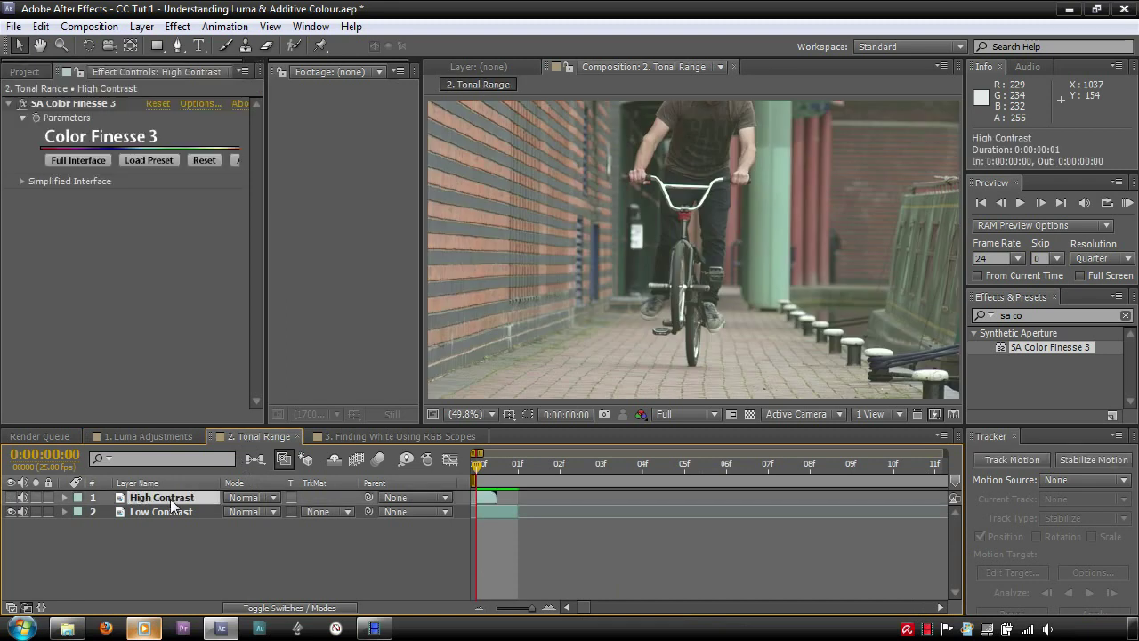
Step: Hide High Contrast, open Color Finesse's full interface, view the Luma Ranges map, then accept
left_click(12, 498)
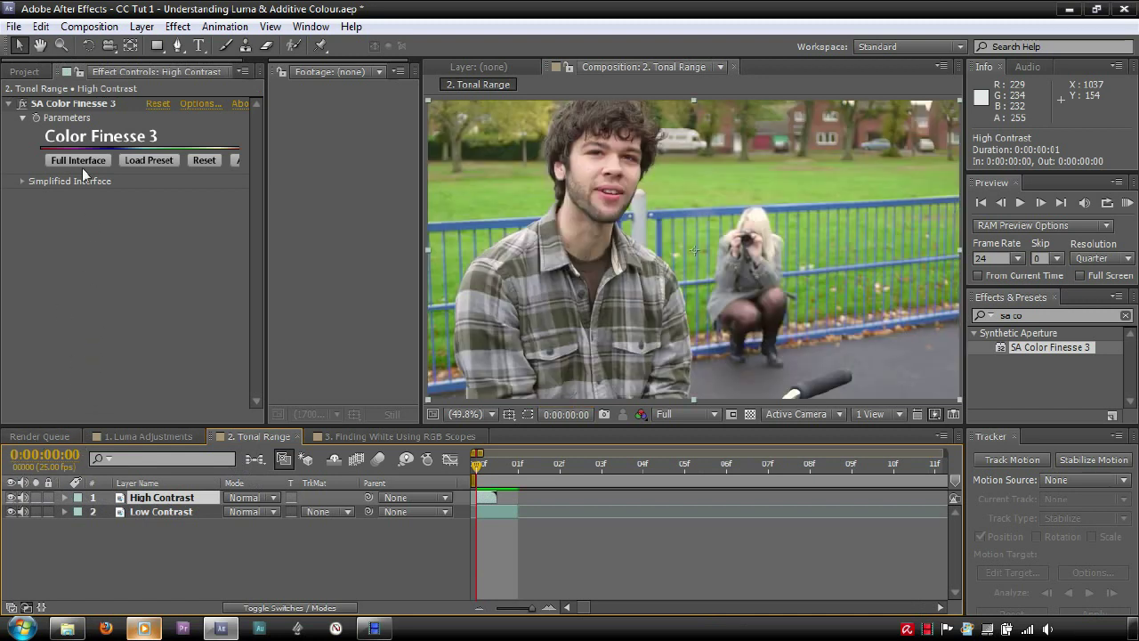
left_click(80, 165)
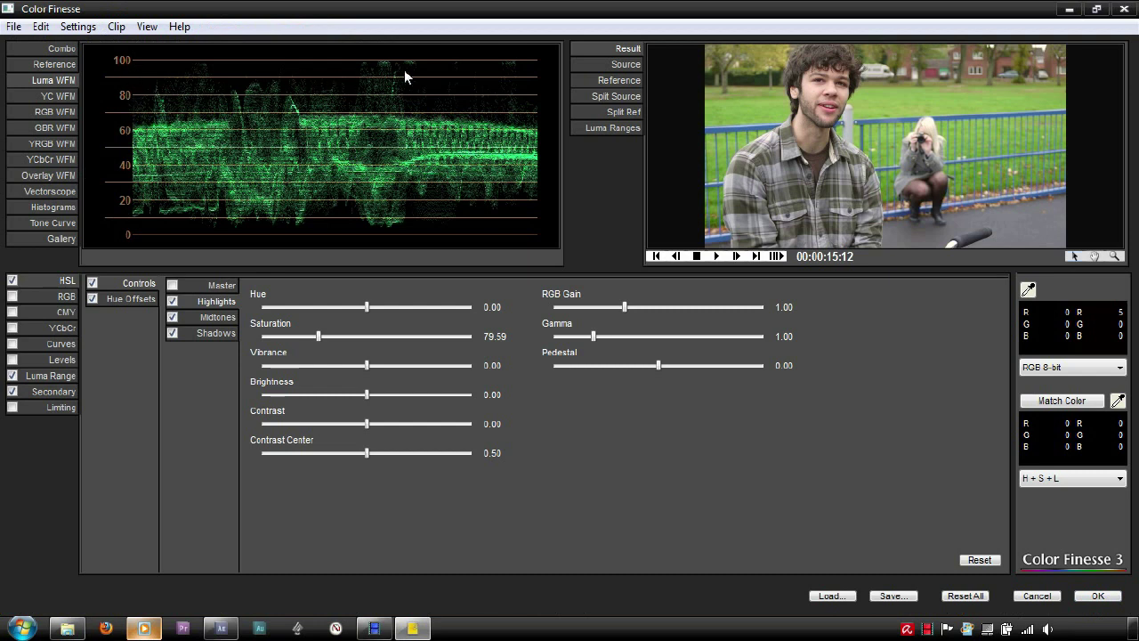
left_click(610, 130)
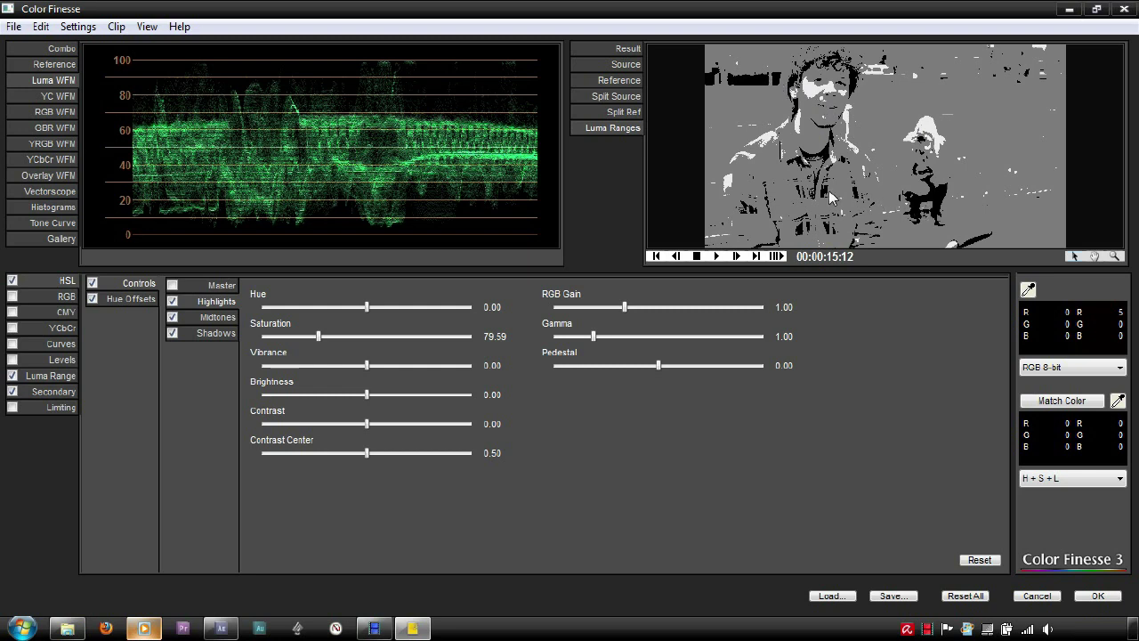
left_click(1097, 596)
Step: Show the Low Contrast bike clip and open its Color Finesse Luma Range curves
left_click(170, 513)
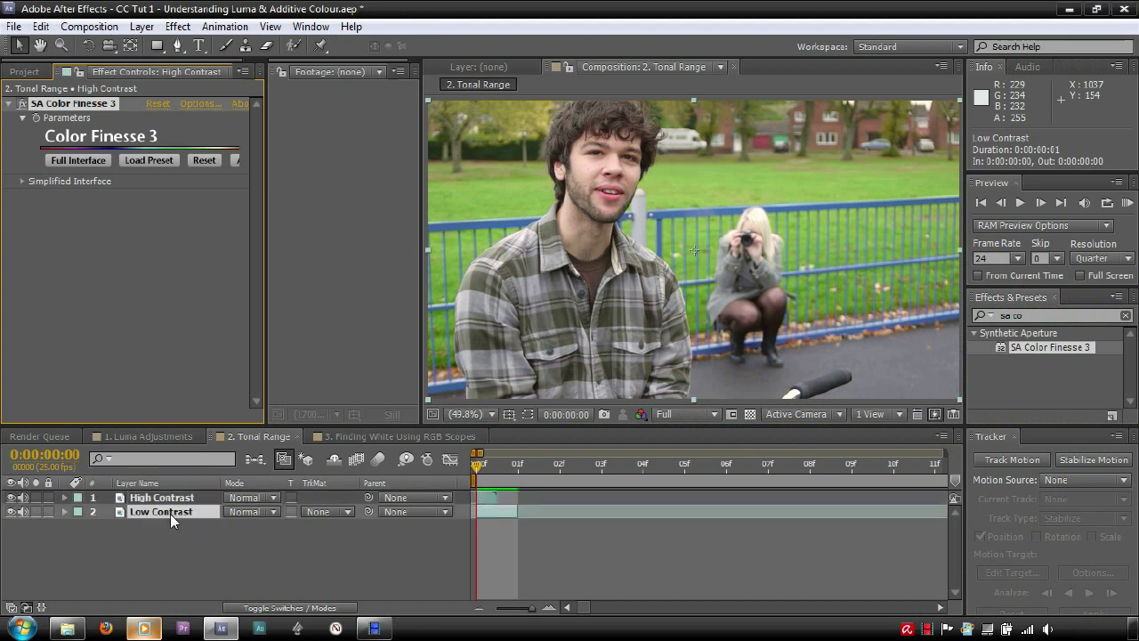
left_click(11, 497)
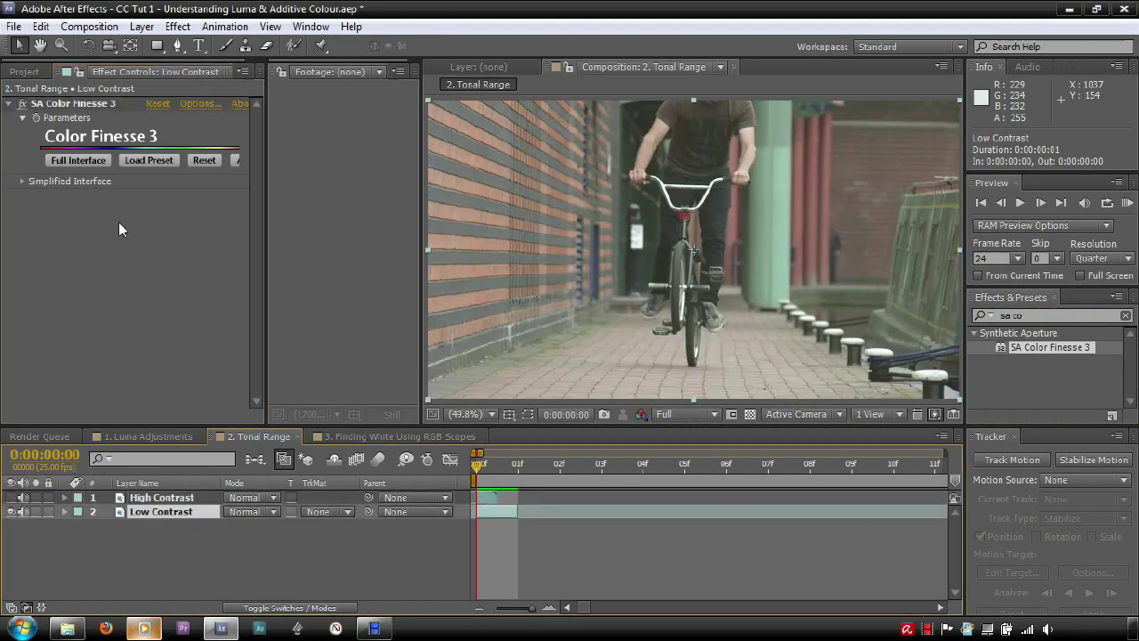
left_click(90, 162)
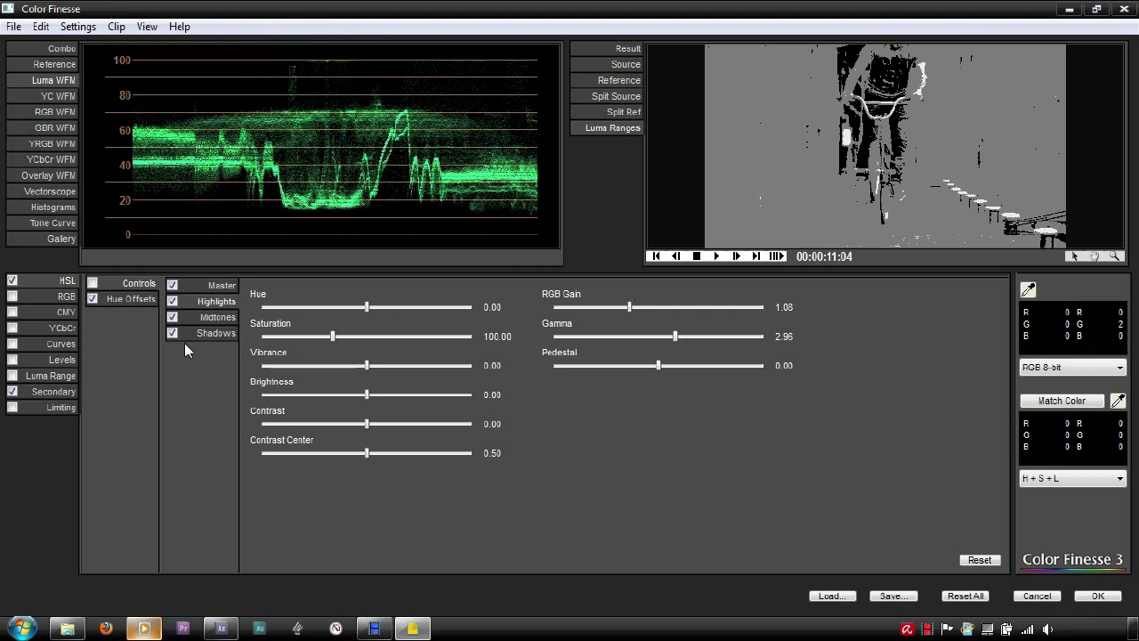
left_click(68, 377)
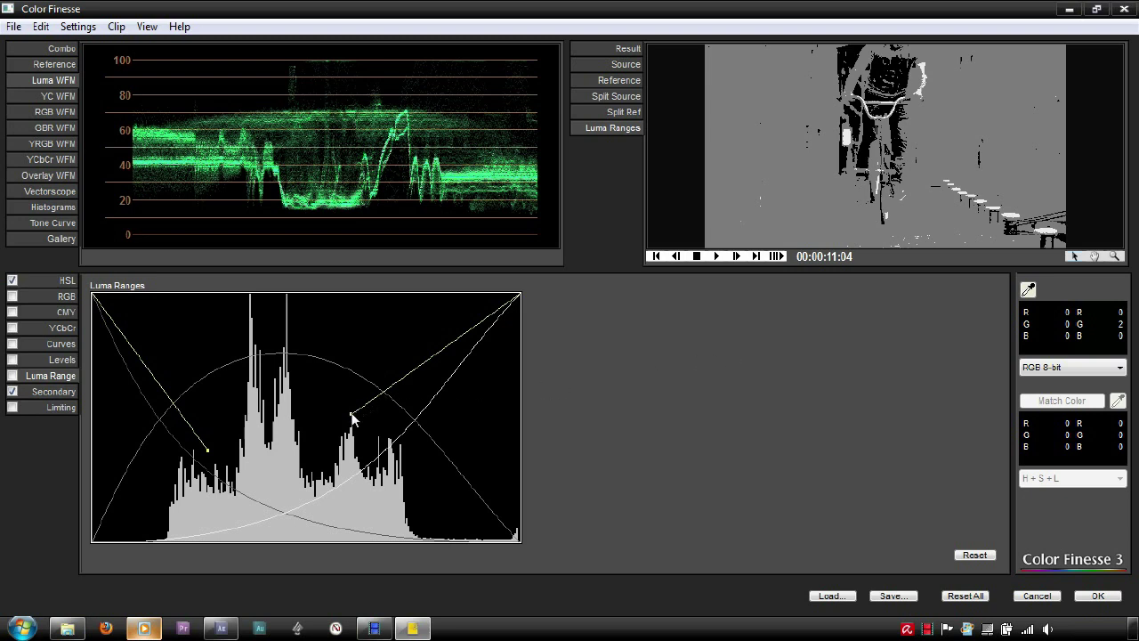
Step: Drag the highlight and shadow Luma Range curve points, compare with Result, then apply with OK
left_click_drag(352, 417, 353, 427)
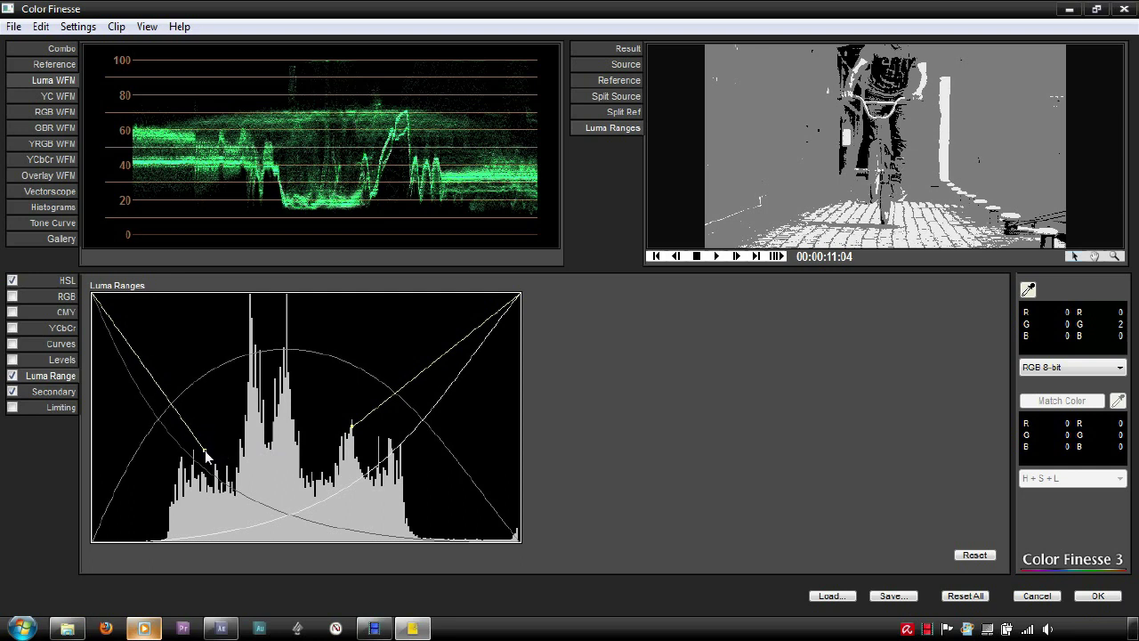
left_click_drag(206, 456, 211, 451)
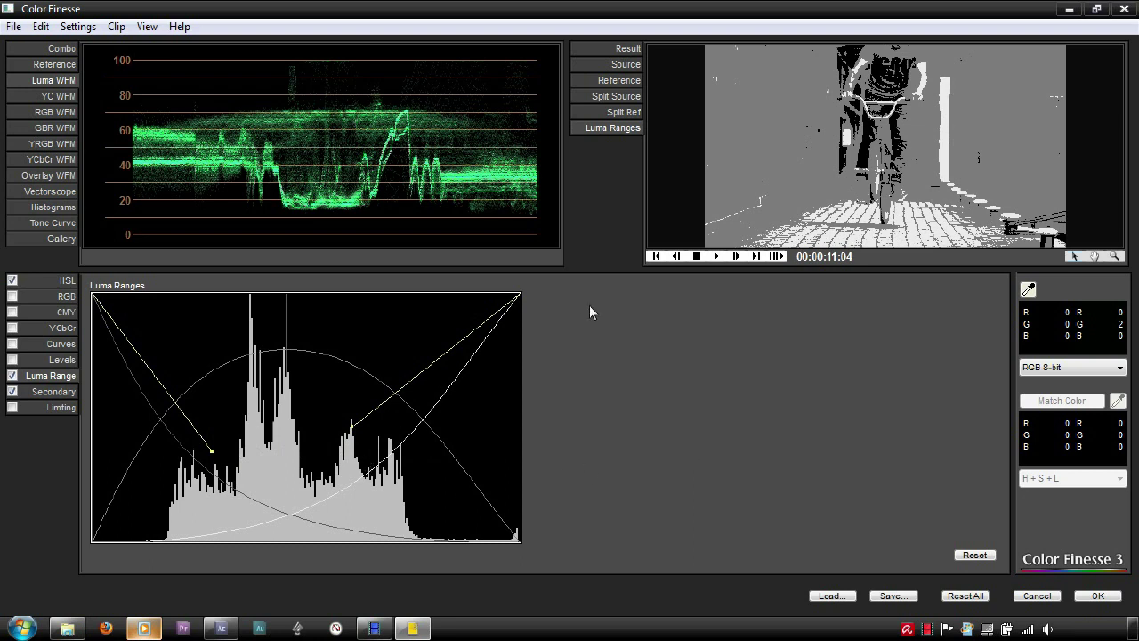
left_click(623, 49)
left_click(615, 127)
left_click_drag(352, 432, 361, 438)
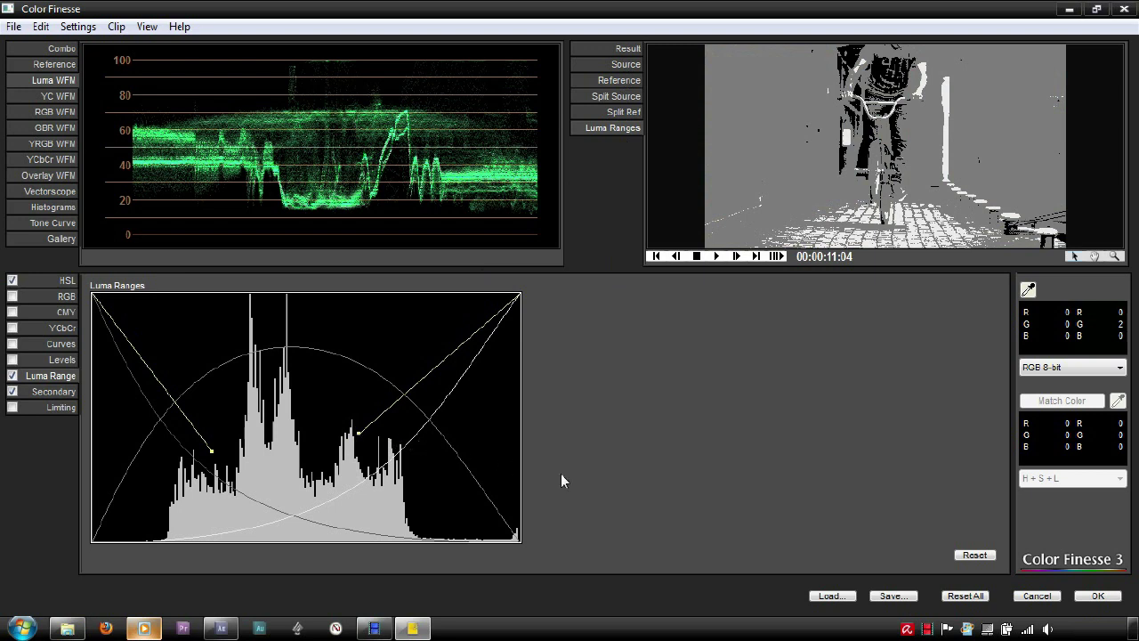
left_click(1099, 596)
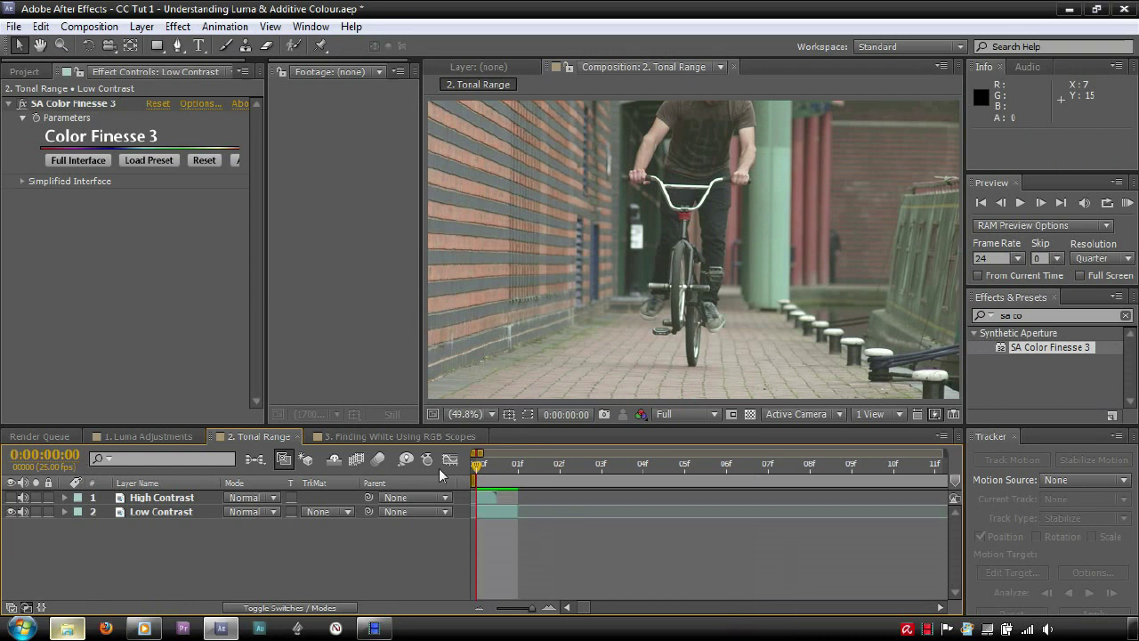
Step: In comp 3, open MVI_2003.MOV in Color Finesse showing Result, RGB controls and RGB WFM
left_click(412, 438)
left_click(165, 498)
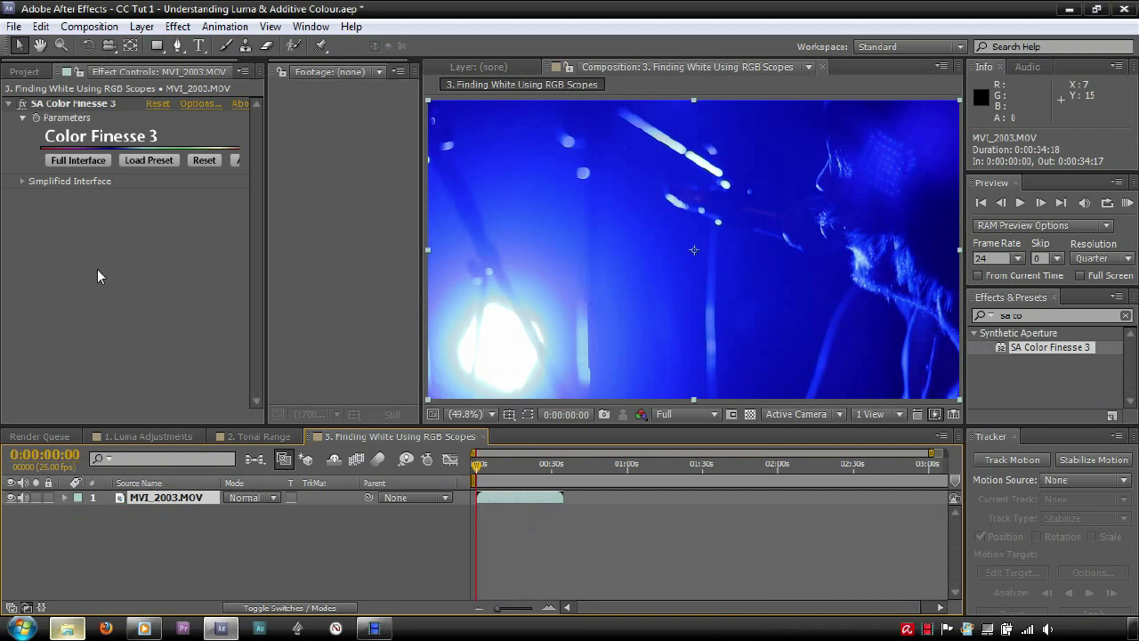
left_click(73, 161)
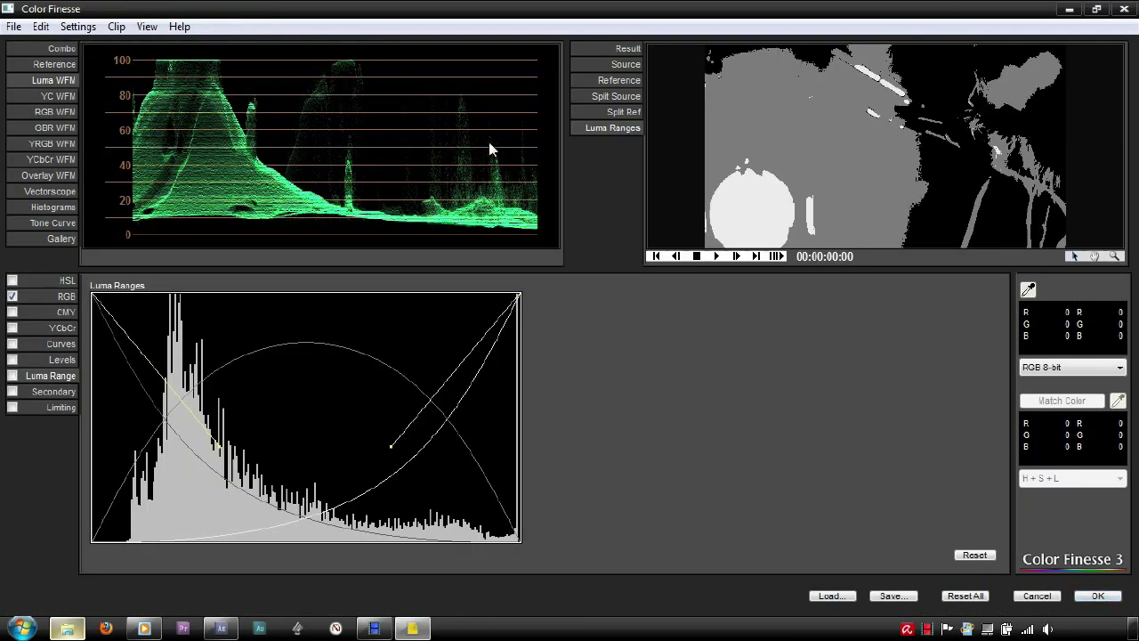
left_click(611, 51)
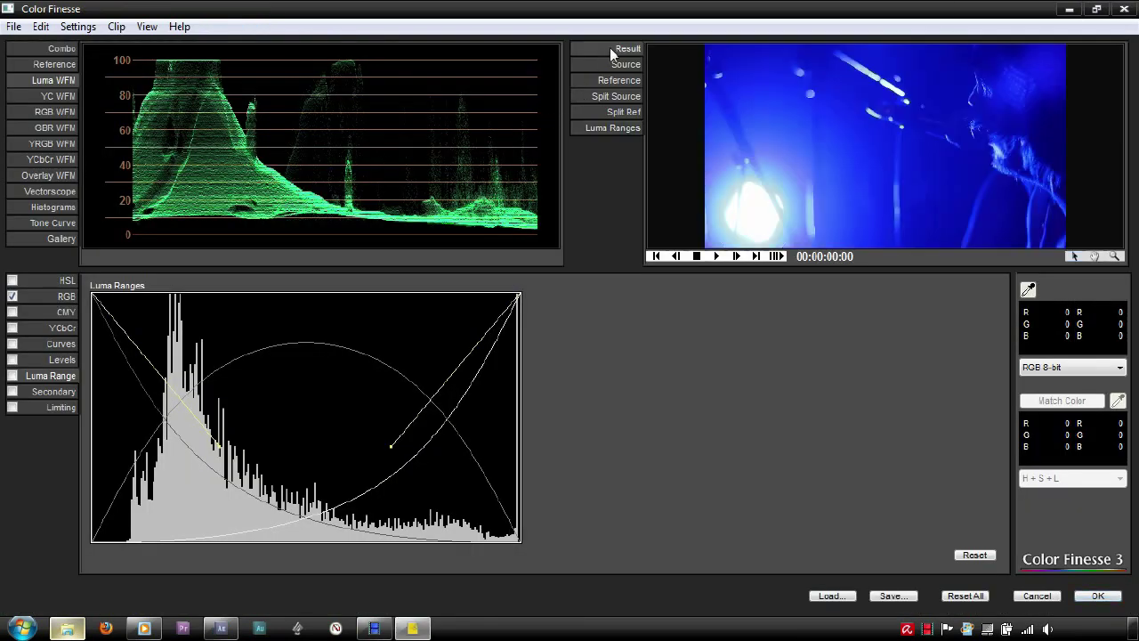
left_click(64, 296)
left_click(61, 114)
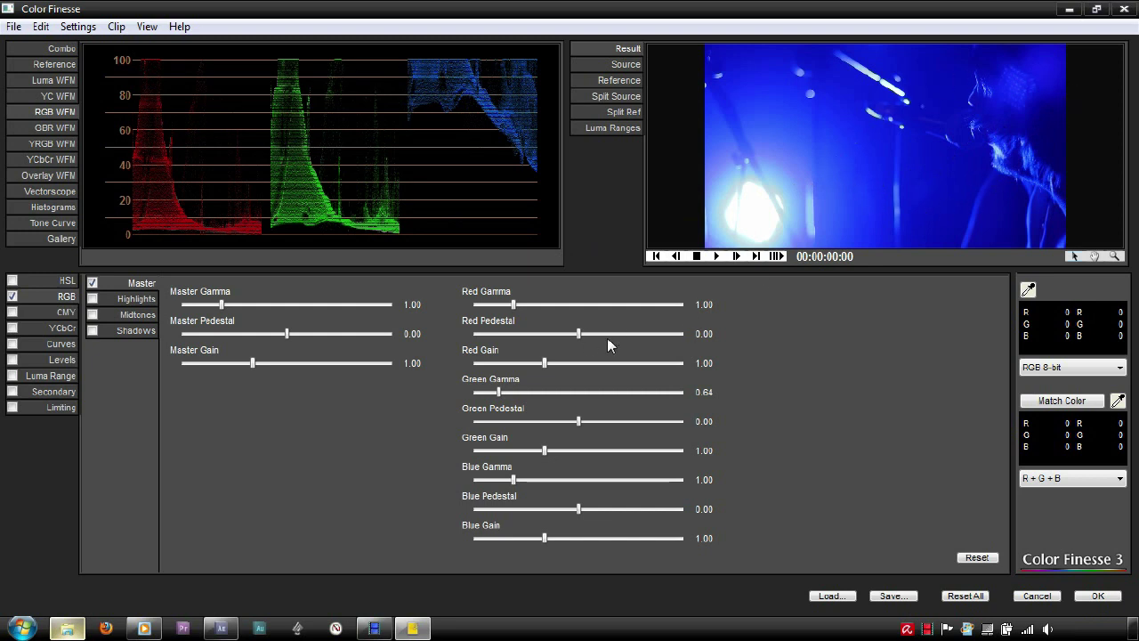
Step: Drag the red and green pedestal, gain and gamma sliders to their minimums
left_click_drag(576, 338, 442, 329)
left_click_drag(543, 363, 472, 365)
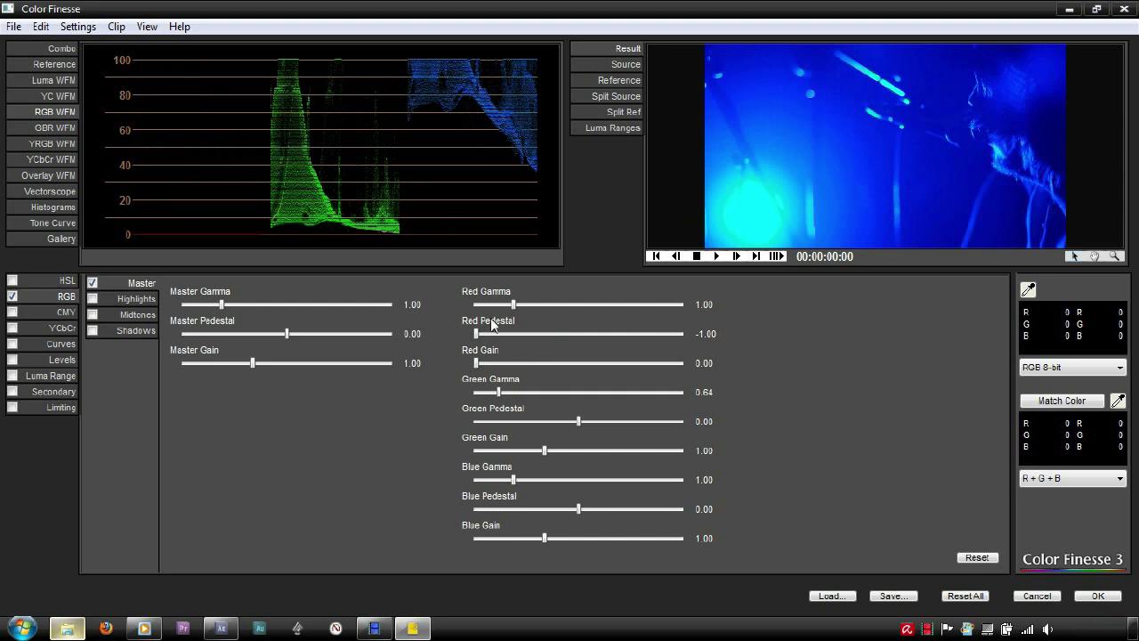
left_click_drag(514, 304, 474, 304)
left_click_drag(499, 393, 472, 394)
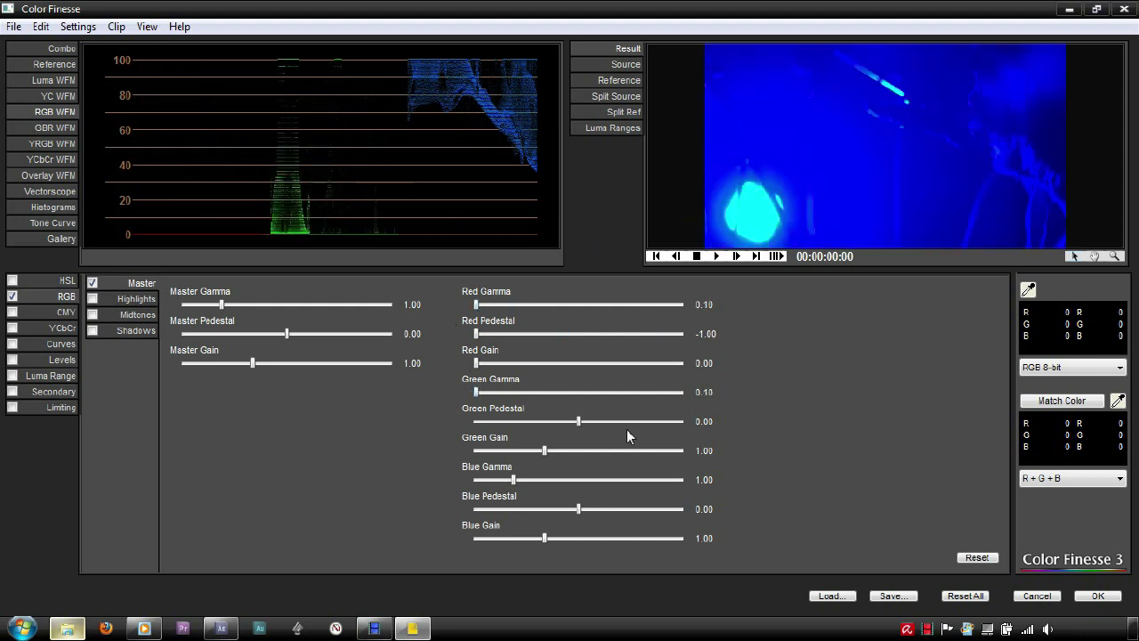
left_click_drag(578, 423, 478, 426)
left_click_drag(544, 451, 476, 451)
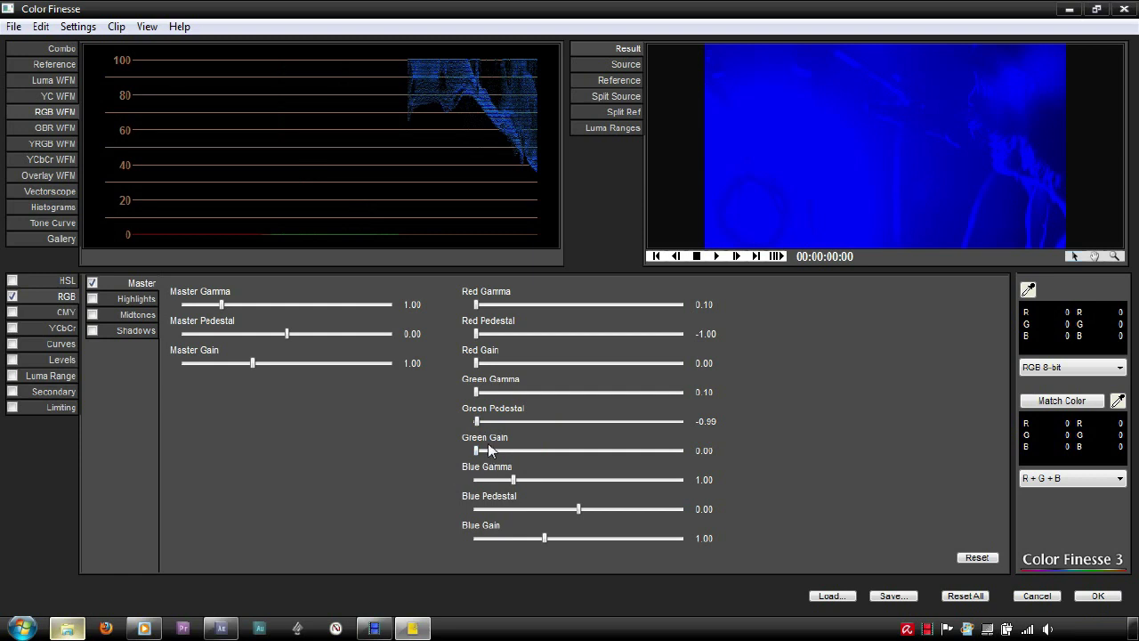
Step: Restore green to pedestal 0, gamma 1 and gain 1
left_click(704, 422)
type("0")
left_click(705, 393)
type("1")
left_click(705, 451)
type("1")
key("Return")
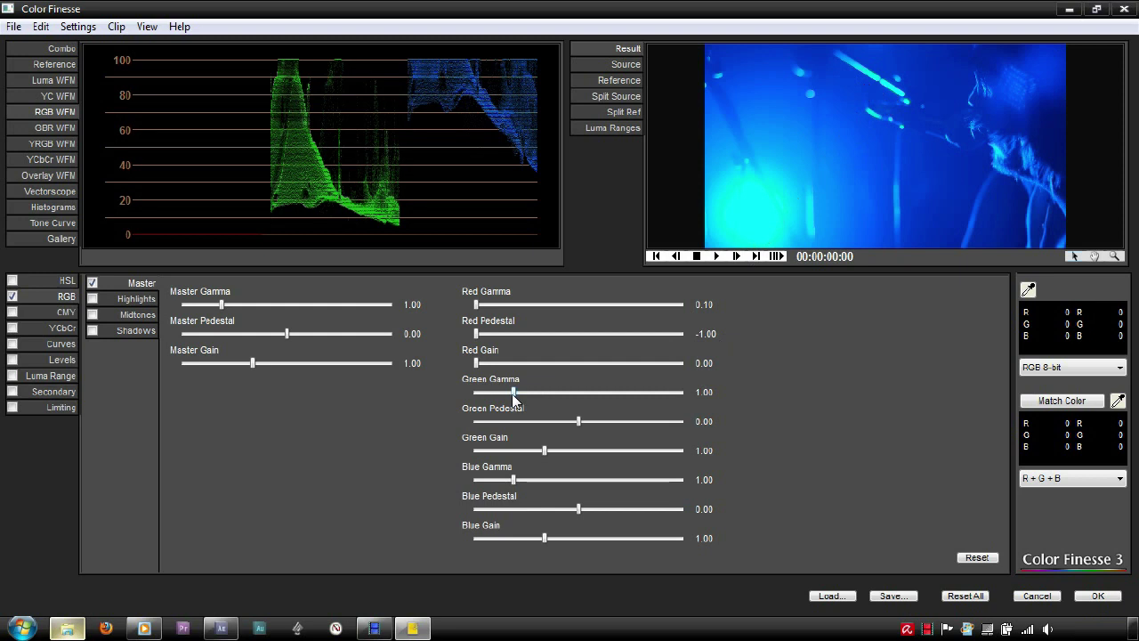
Step: Zero out green again (gamma 0.10, pedestal -1.00, gain 0.00) and reset red to 1.00/0.00/1.00
left_click_drag(514, 393, 466, 398)
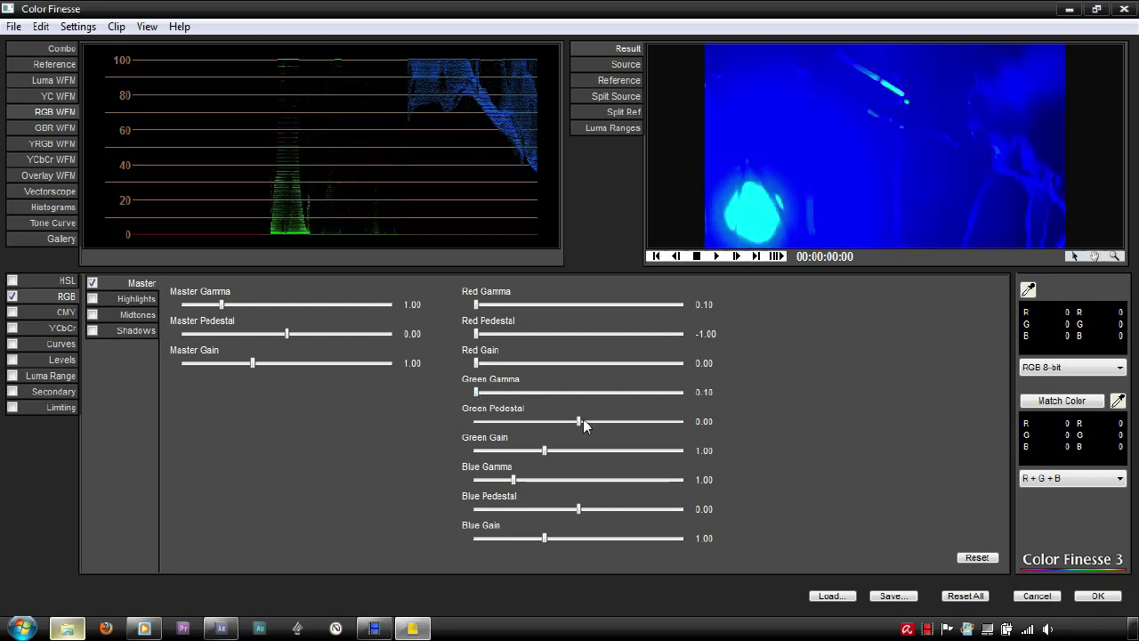
left_click_drag(580, 421, 441, 425)
left_click_drag(545, 451, 474, 451)
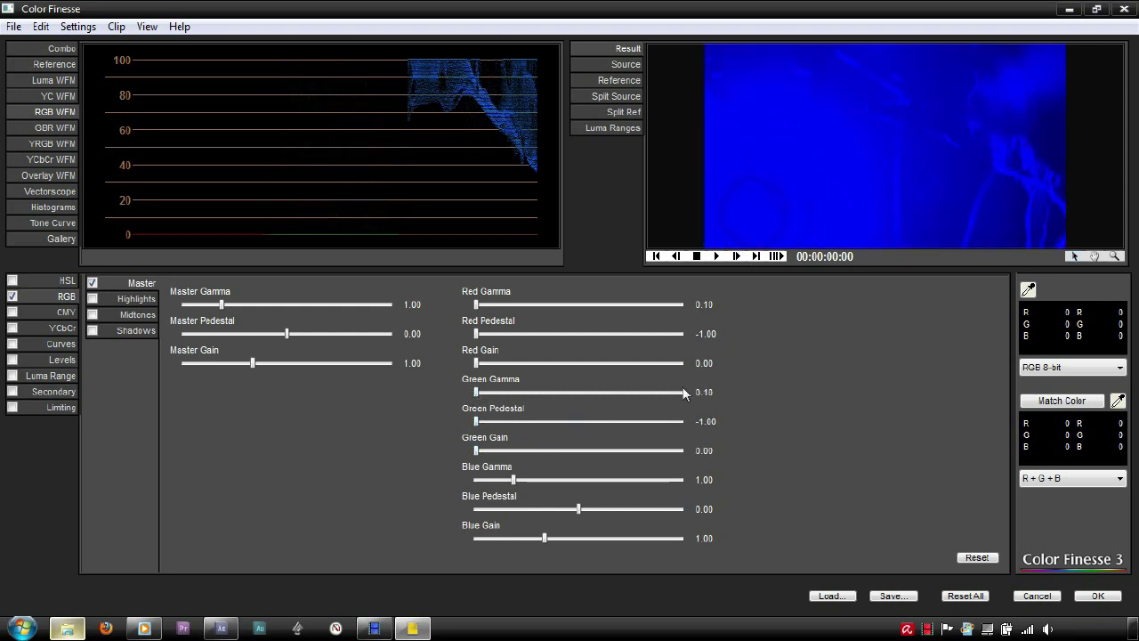
left_click(712, 363)
type("1")
left_click(712, 335)
type("0")
left_click(712, 304)
type("1")
left_click(773, 338)
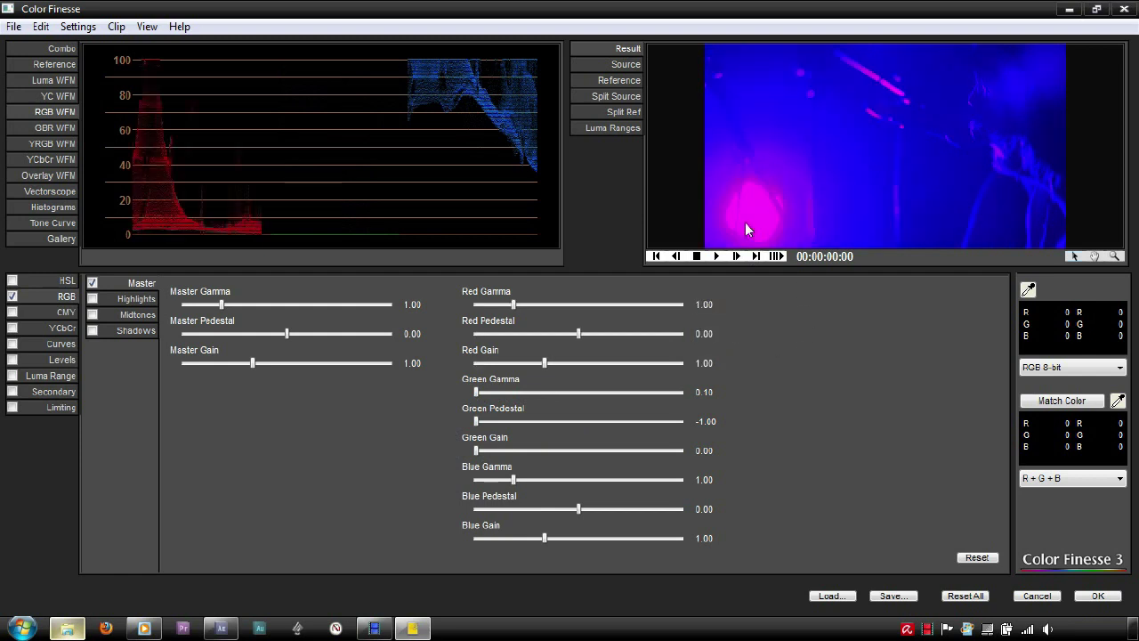
left_click(68, 281)
Step: Show the Hue Offsets wheels for master, shadows, midtones and highlights in the HSL section
left_click(127, 299)
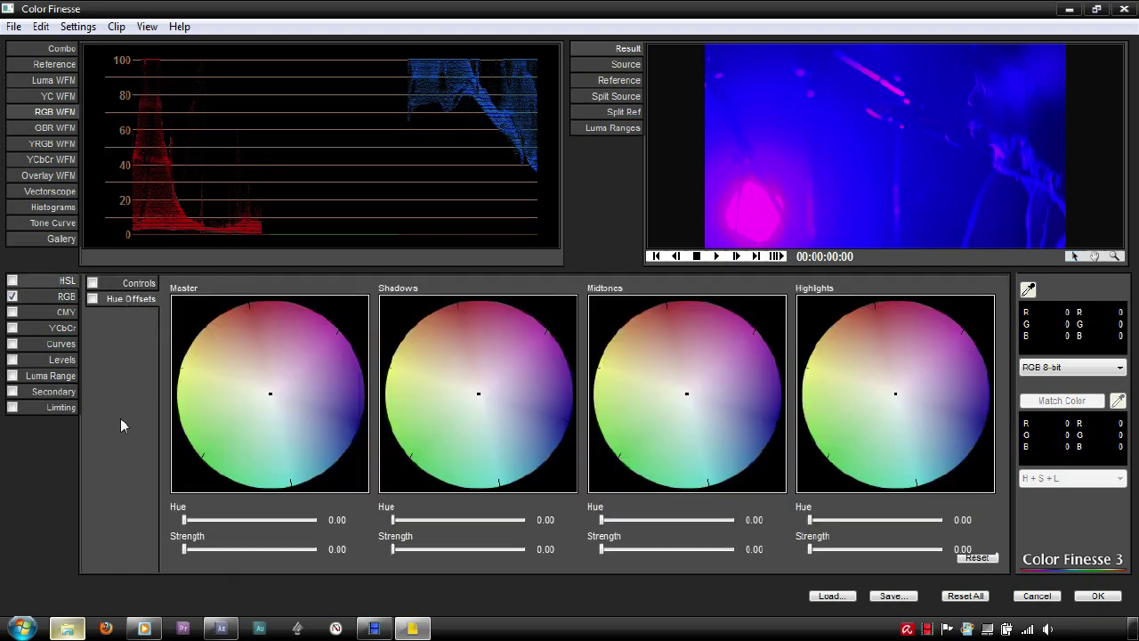